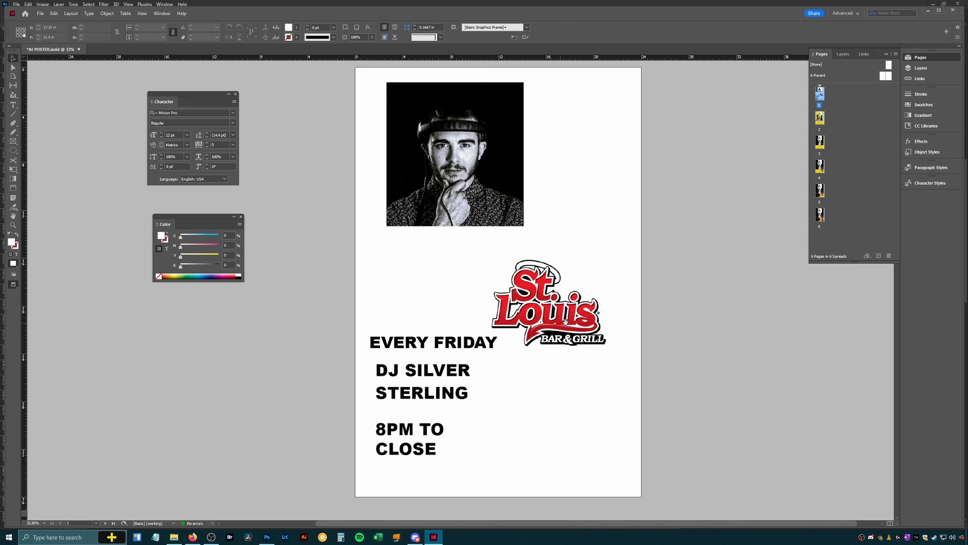
Move the DJ portrait photo slightly to the right on the first poster page
drag(562, 326, 529, 335)
drag(462, 208, 481, 205)
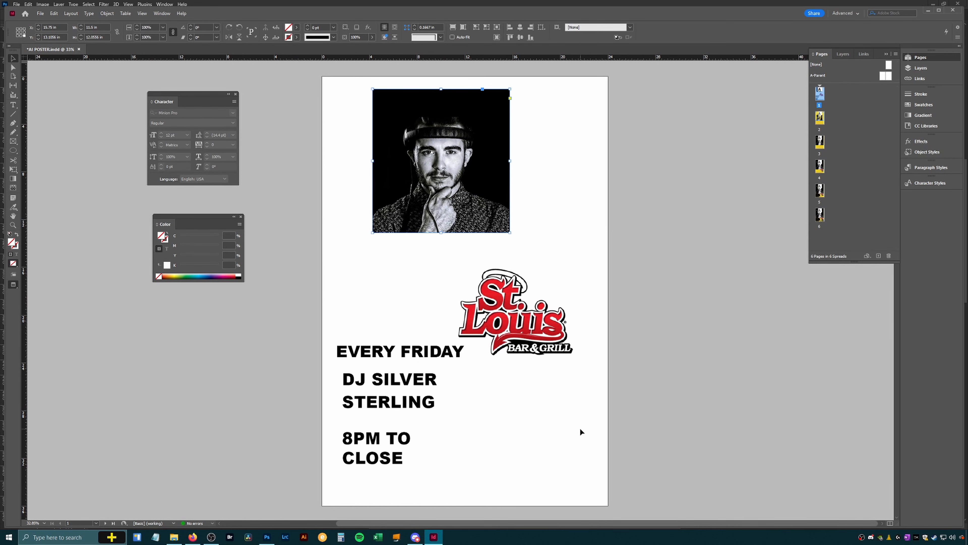
Switch to Discord, enlarge its window and browse the generated images in Midjourney's newbies-130 channel
click(415, 537)
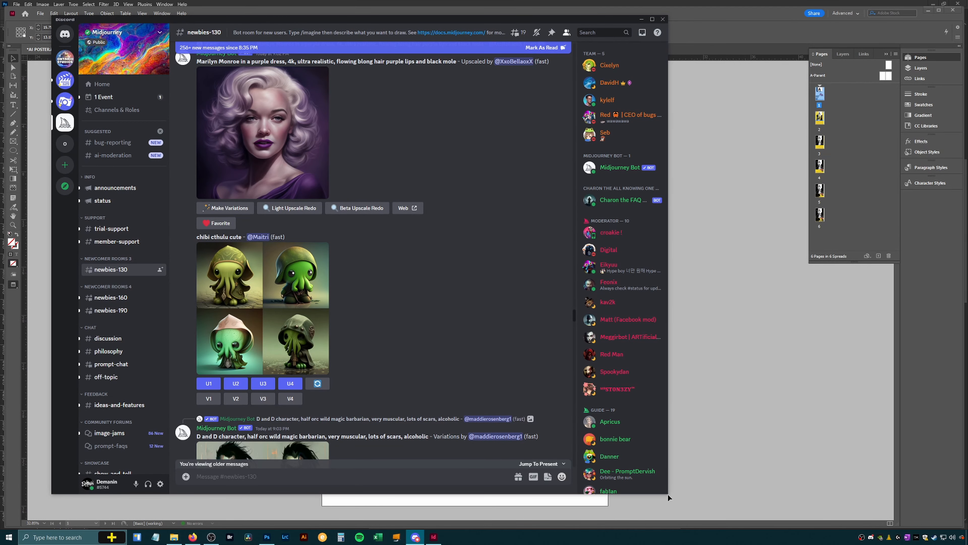
drag(666, 494, 808, 510)
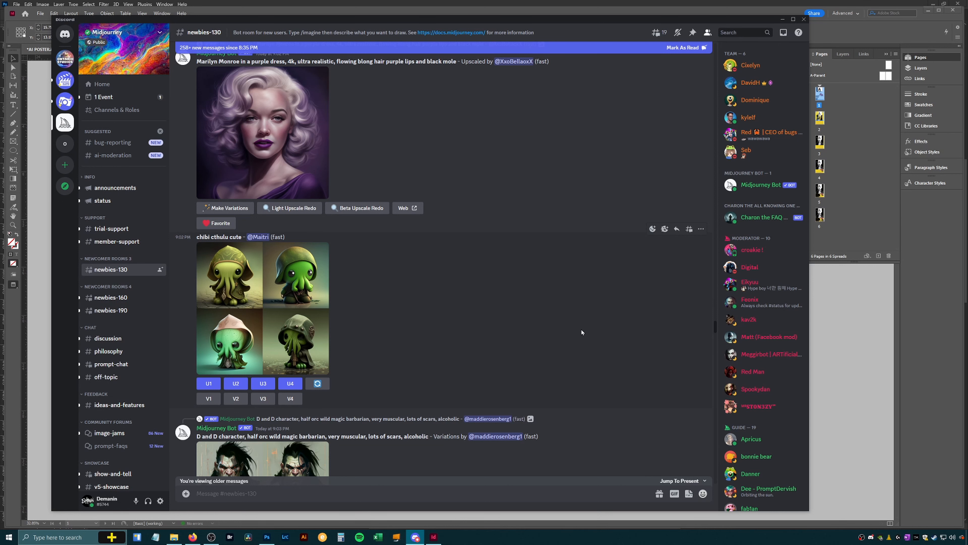
scroll(388, 364, down, 10)
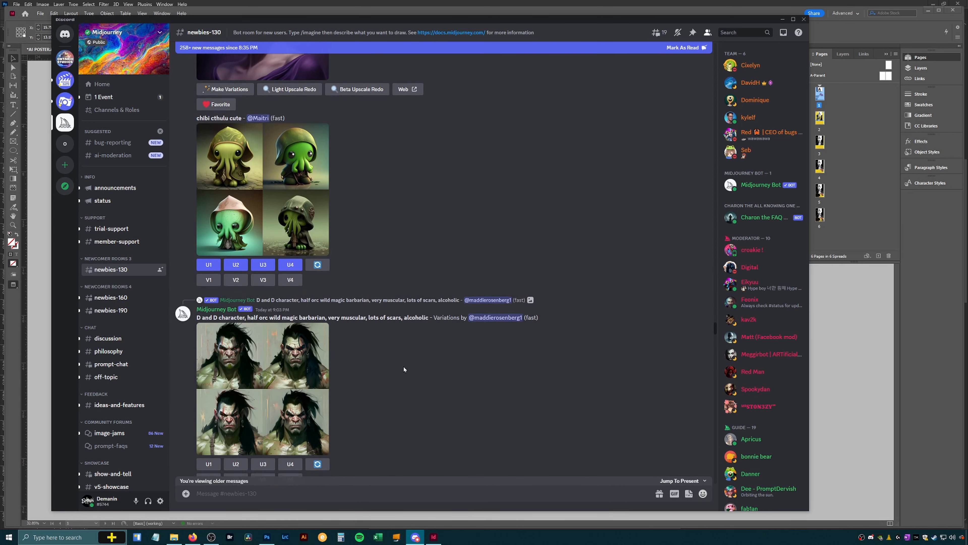
scroll(404, 391, down, 5)
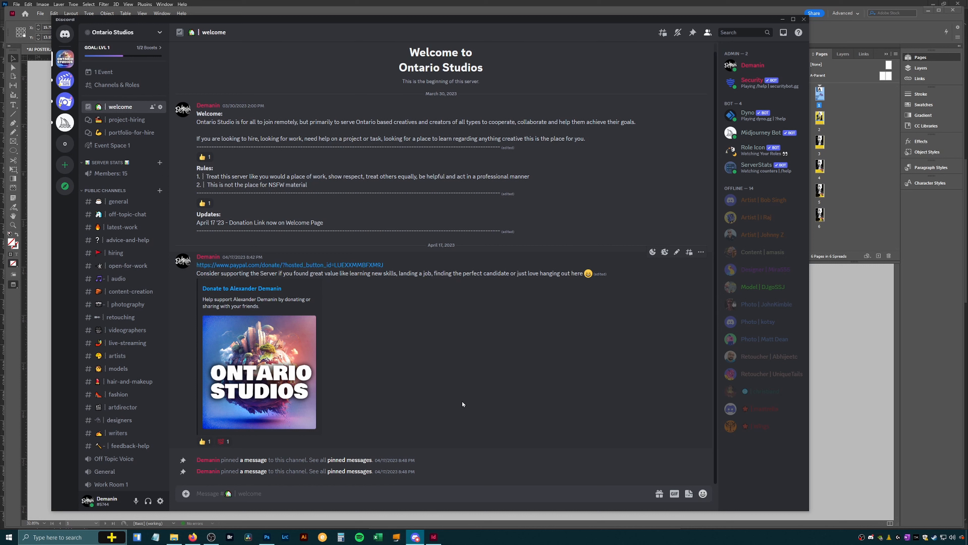
Look through the channel list of the Ontario Studios server down to its private channels
scroll(140, 393, down, 3)
scroll(140, 392, down, 1)
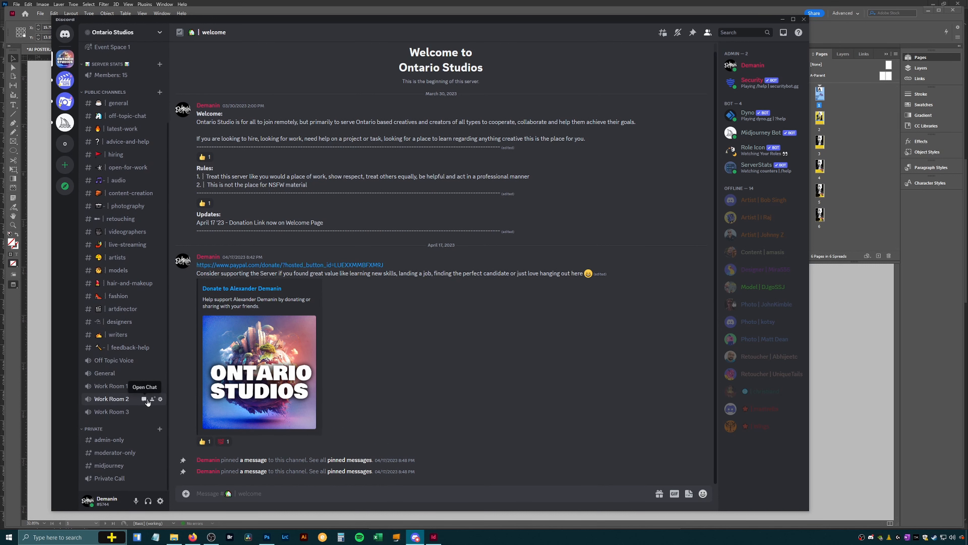
scroll(142, 398, up, 4)
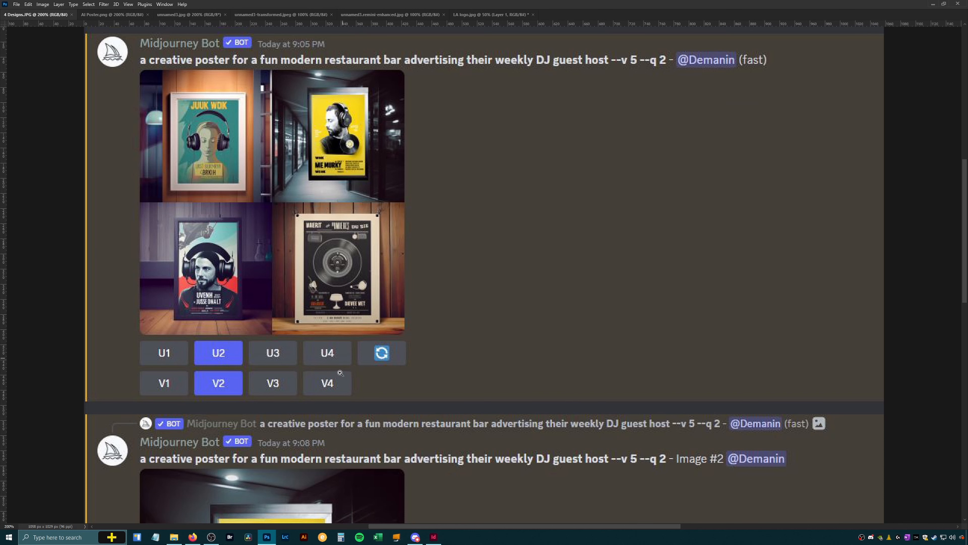
Compare the Midjourney results in 4 Designs.JPG with the upscaled poster in AI Poster.png in Photoshop
key(ctrl+Tab)
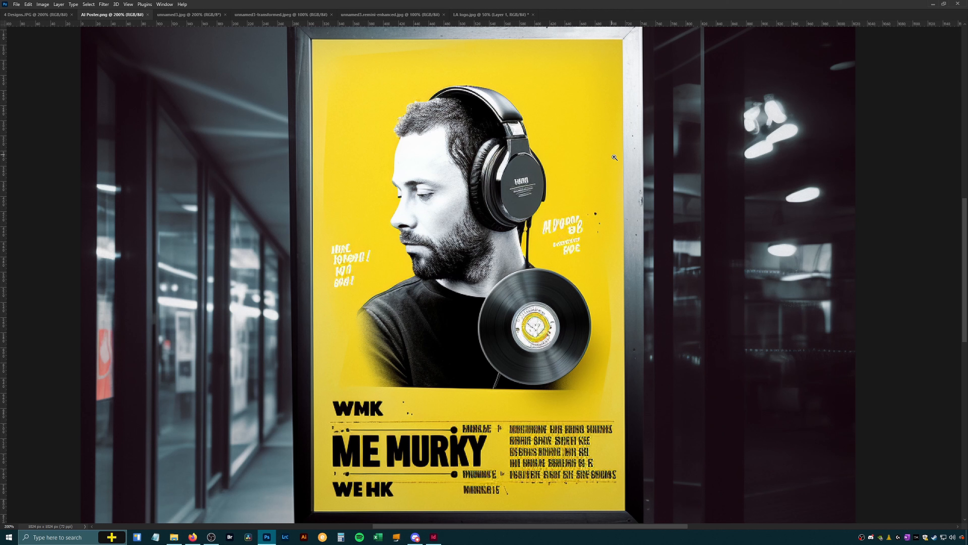
key(ctrl+shift+Tab)
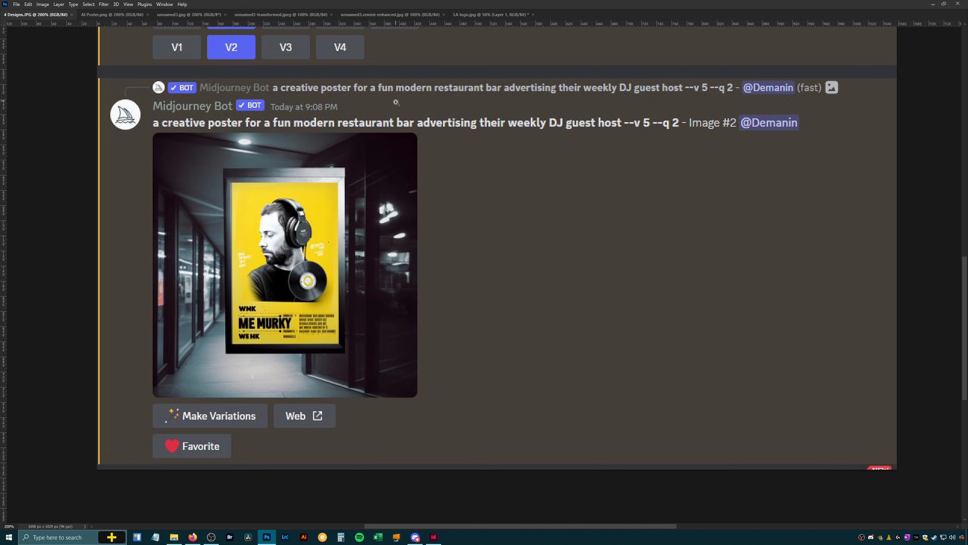
scroll(244, 46, up, 1)
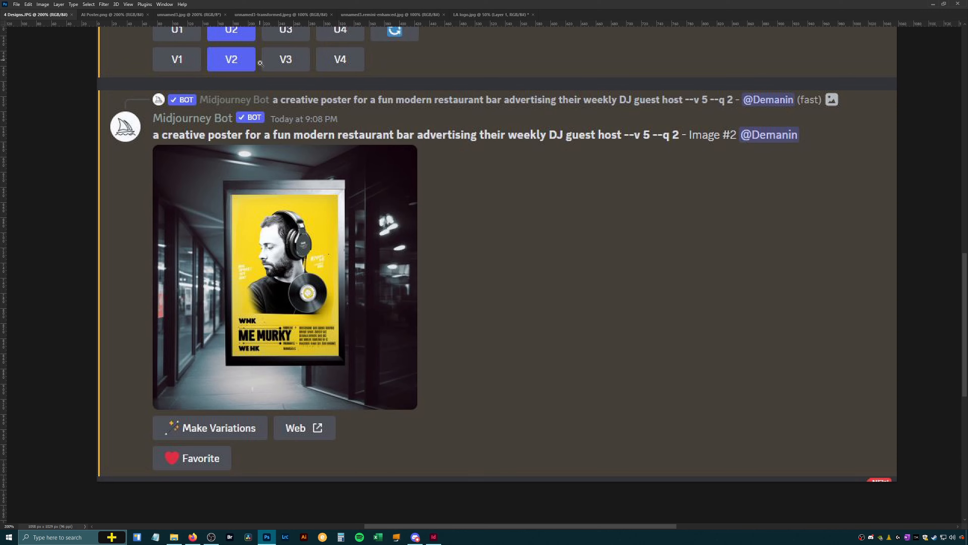
scroll(261, 58, up, 2)
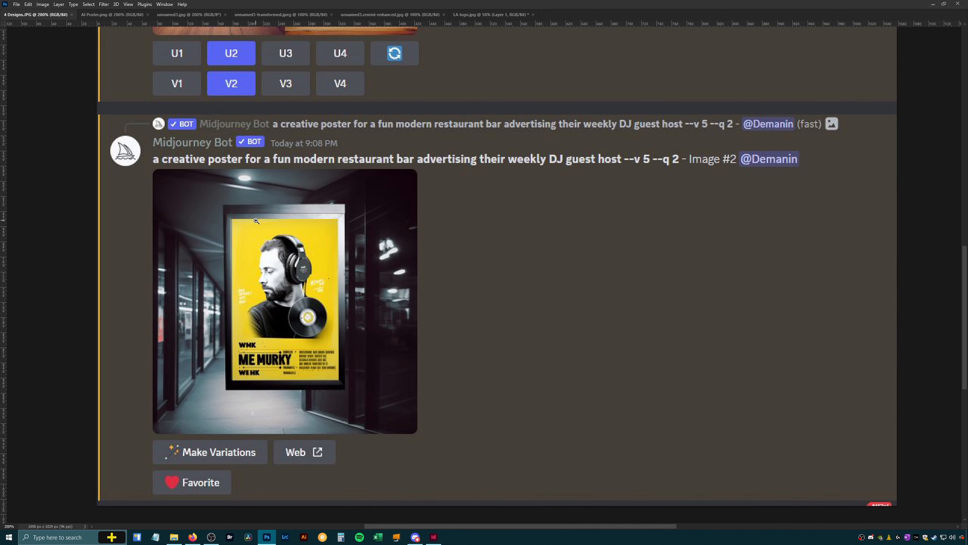
key(ctrl+Tab)
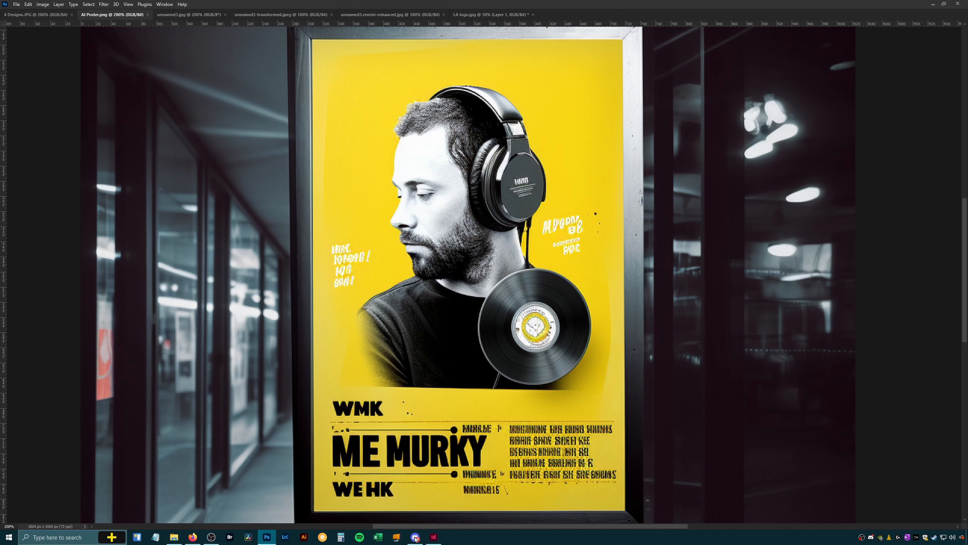
Switch to InDesign, try shifting the AI poster image on page 2, and undo the move
click(434, 538)
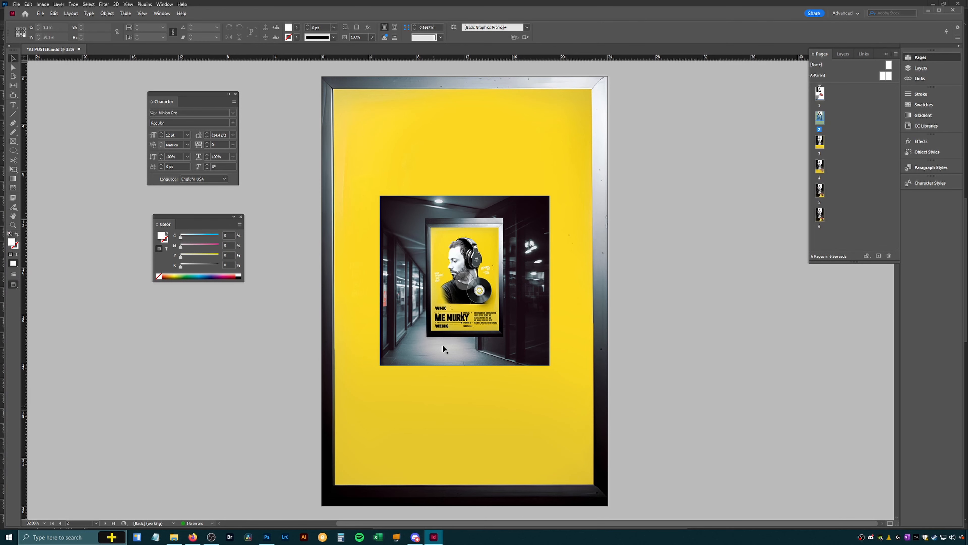
drag(508, 348, 522, 321)
key(ctrl+z)
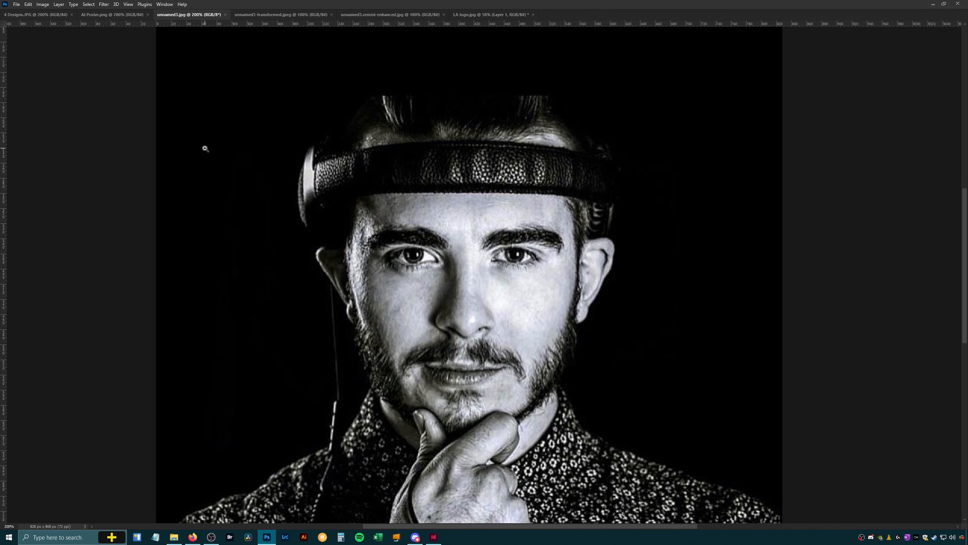
Inspect the original DJ portrait in Photoshop at 100% and 200% zoom to judge its quality
alt+click(491, 248)
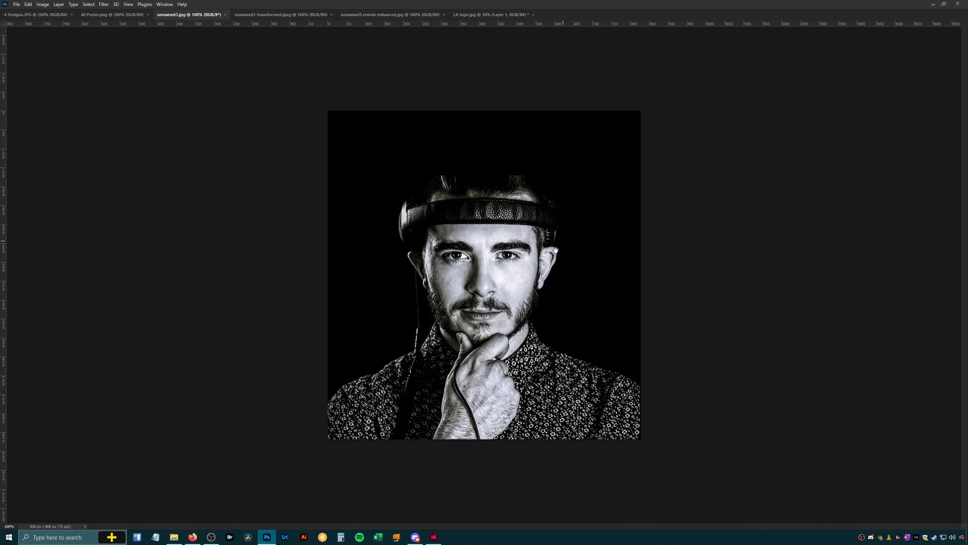
click(504, 165)
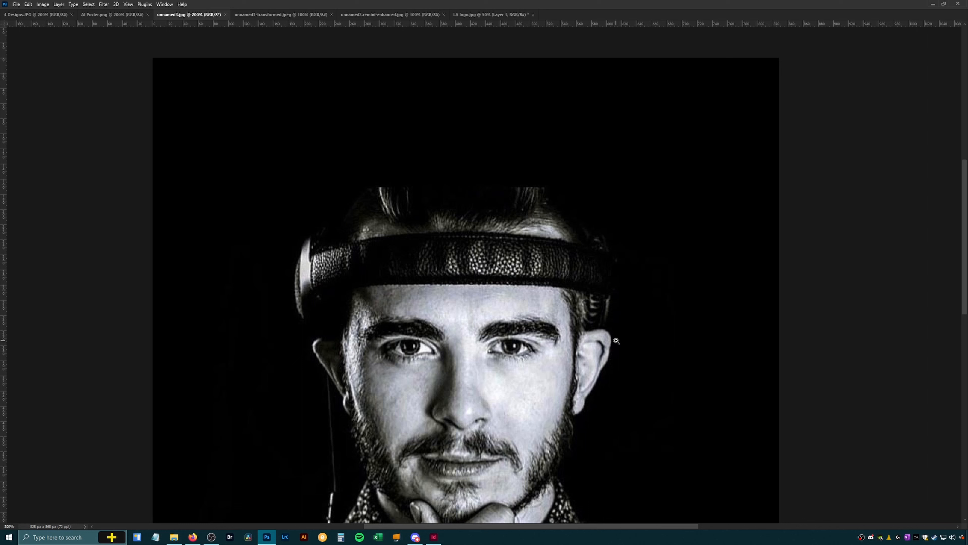
alt+click(583, 377)
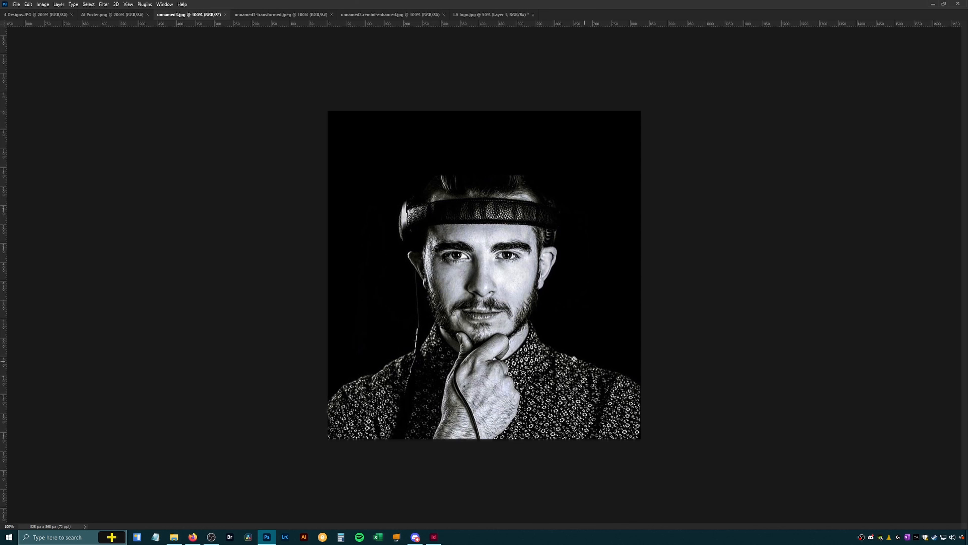
click(485, 302)
drag(596, 238, 601, 273)
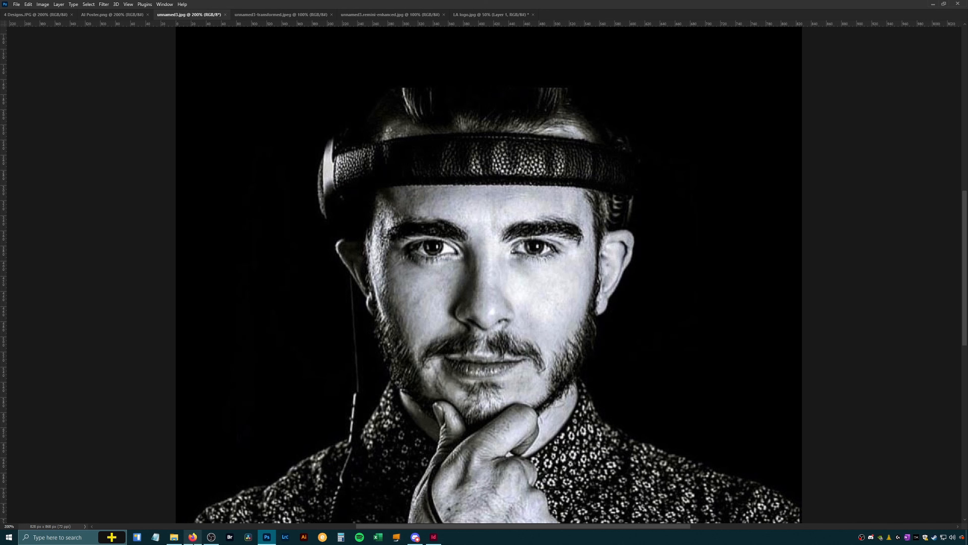
Switch to Remini in the browser, enlarge the window and uncover the enhanced portrait in the before/after comparison
click(193, 537)
drag(701, 68, 689, 44)
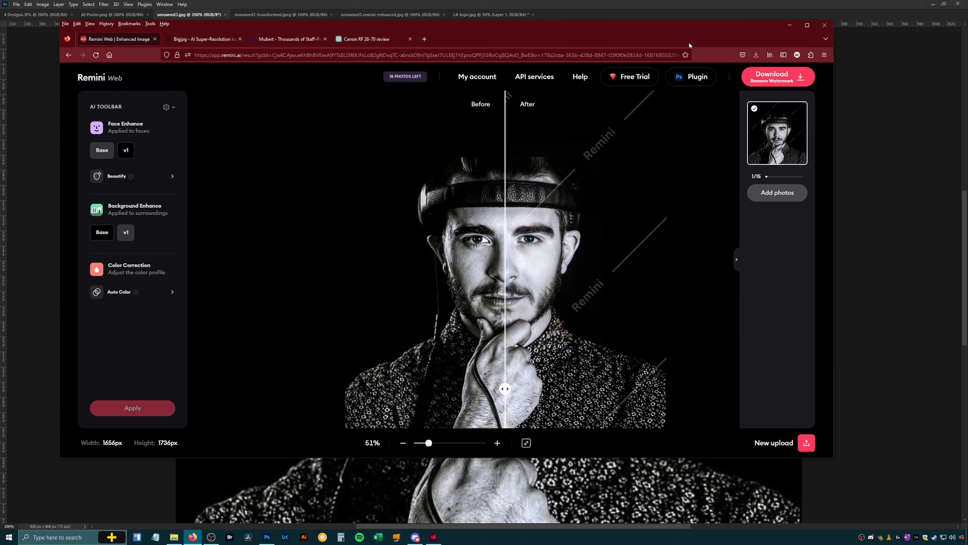
drag(833, 453, 870, 518)
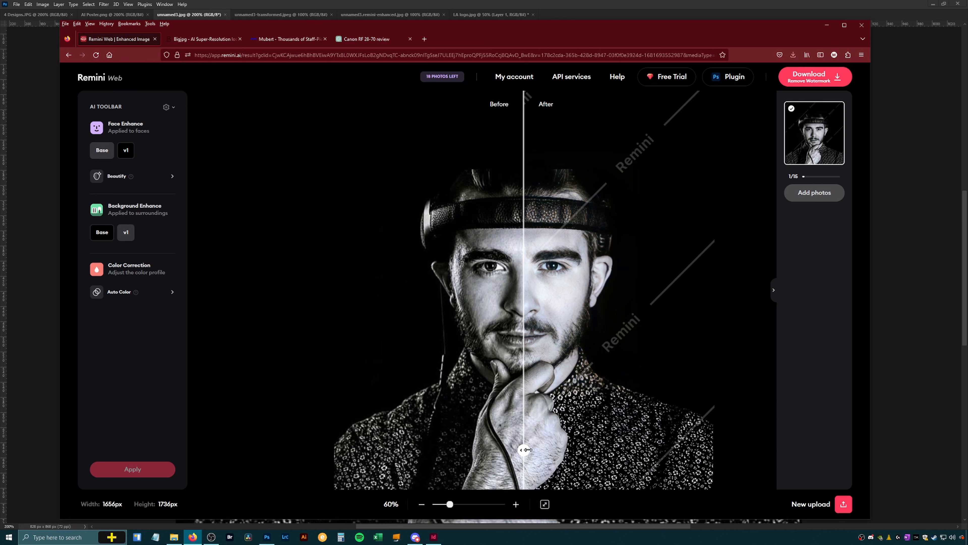
drag(526, 450, 416, 440)
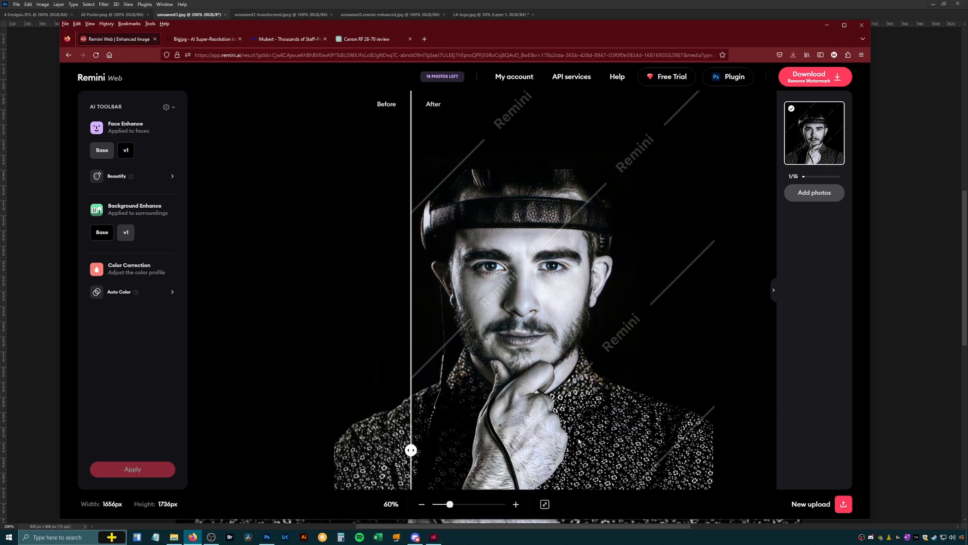
Return to Photoshop and compare the Remini-enhanced portrait with the original and the transformed version
click(267, 537)
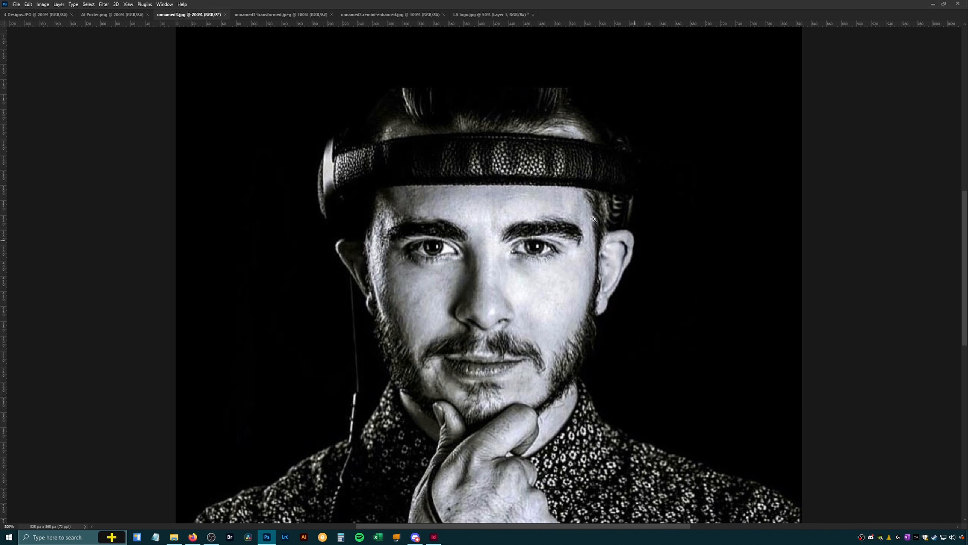
click(390, 15)
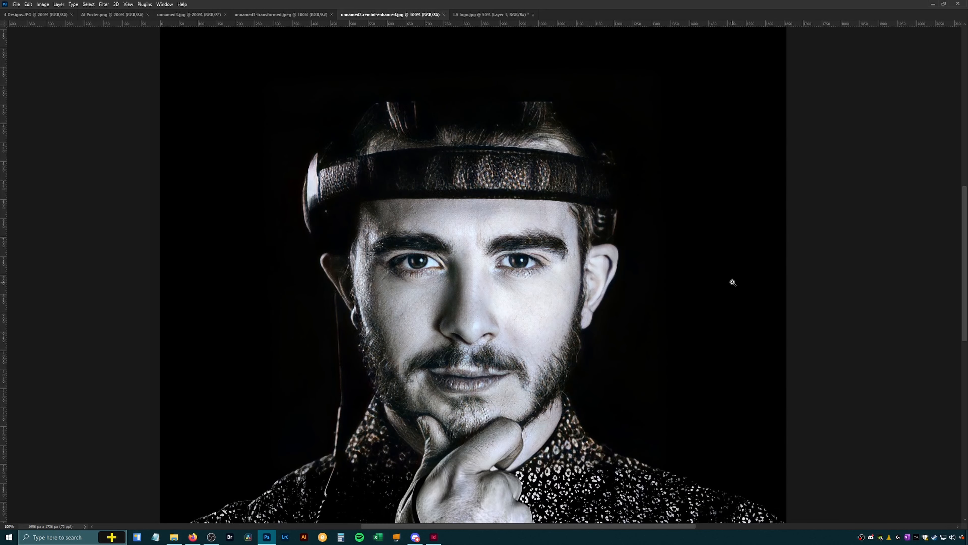
scroll(693, 335, down, 3)
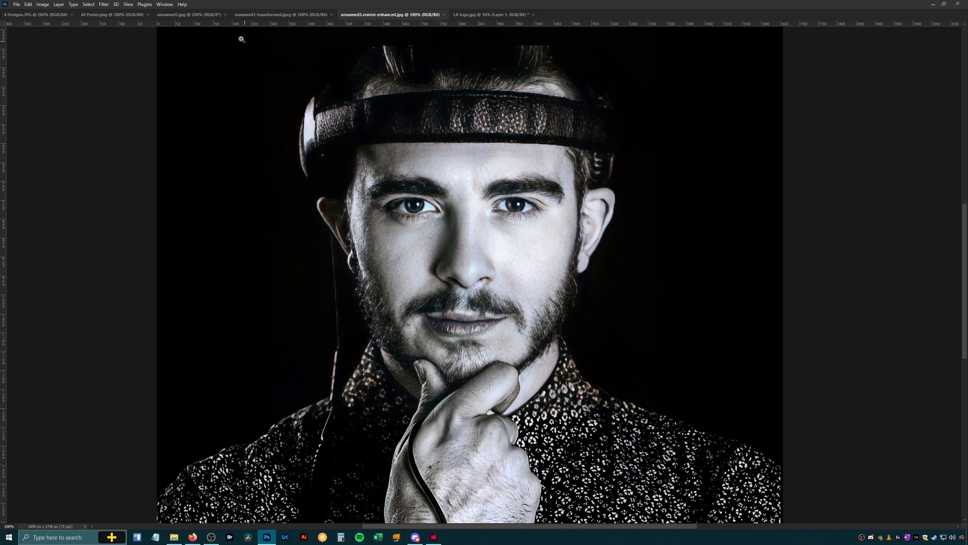
click(198, 15)
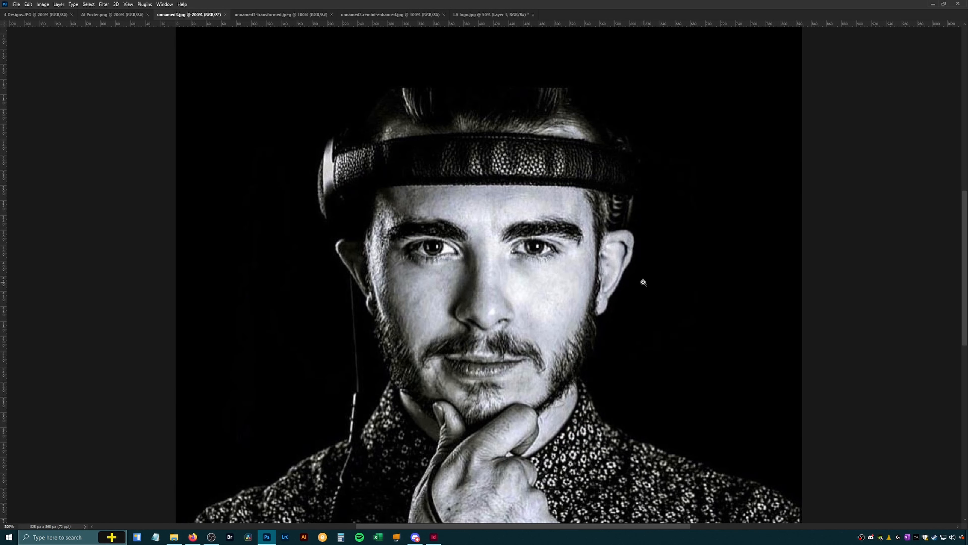
click(293, 16)
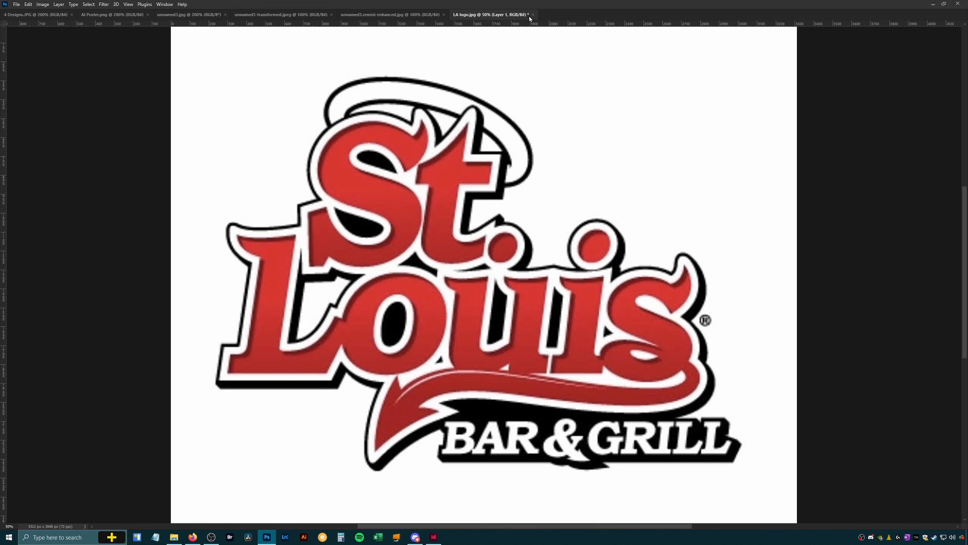
Switch to Bigjpg in the browser and open the enlargement settings for the logo image unnamed2.jpg
click(193, 537)
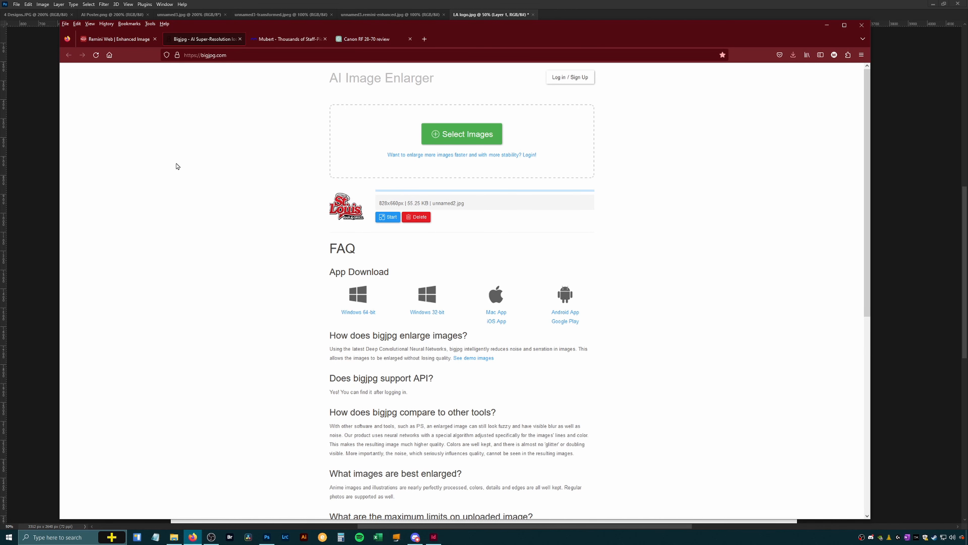
click(388, 217)
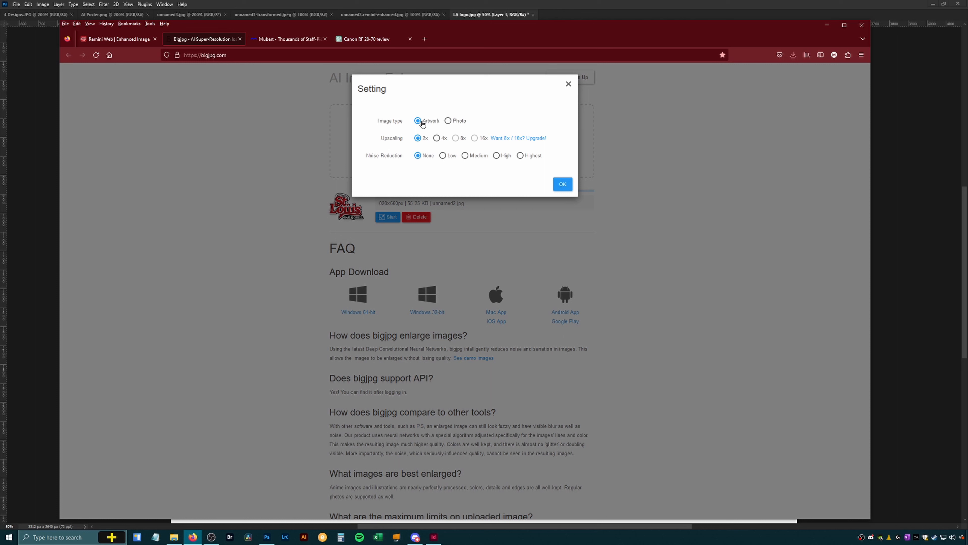
Return to Photoshop and toggle Layer 1's visibility in the logo file to compare the original and upscaled logos
click(448, 6)
click(816, 192)
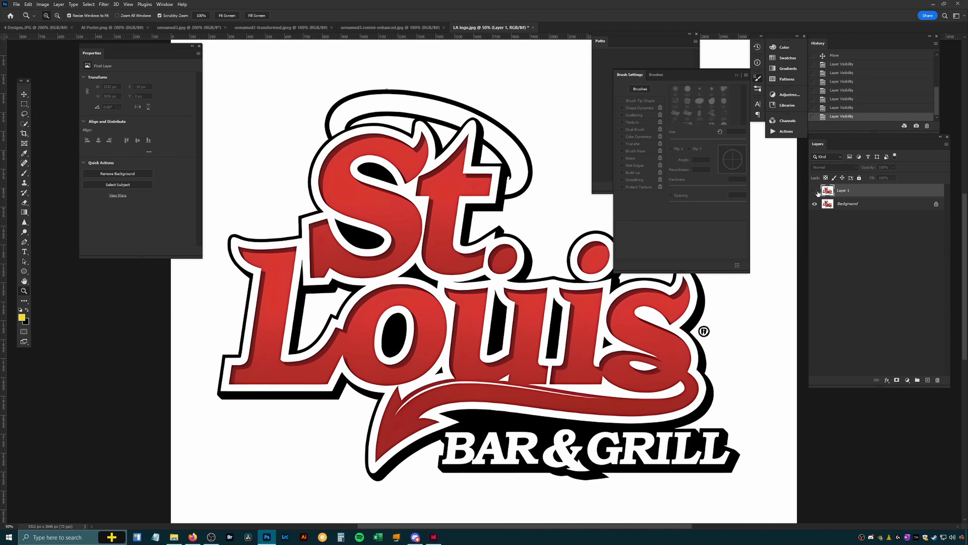
click(815, 191)
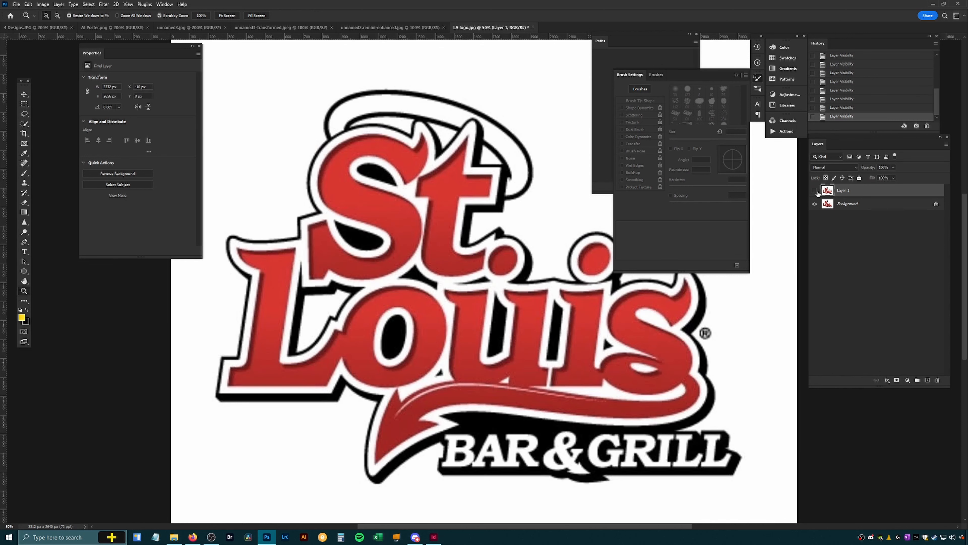
click(816, 191)
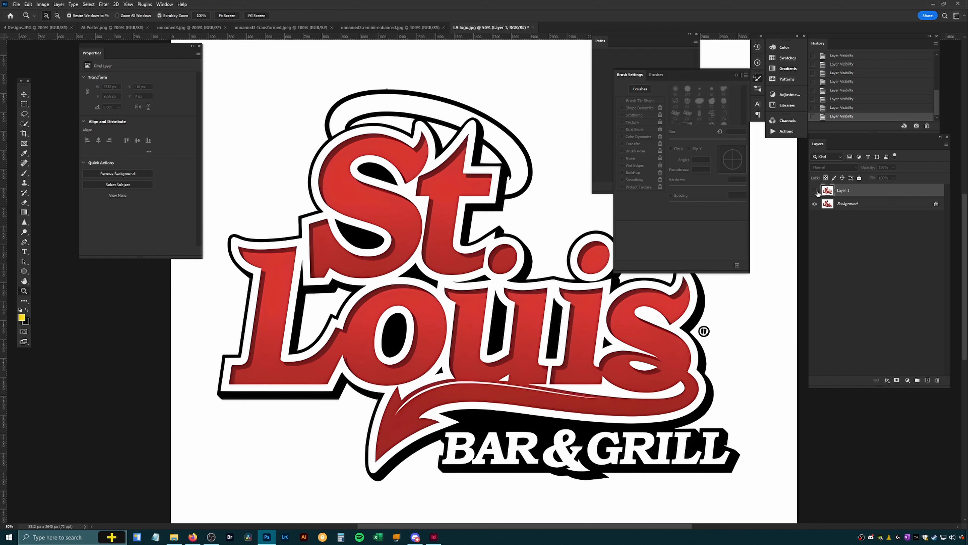
Switch to InDesign, try moving the St. Louis logo and address on page 4, and undo the move
key(alt+Tab)
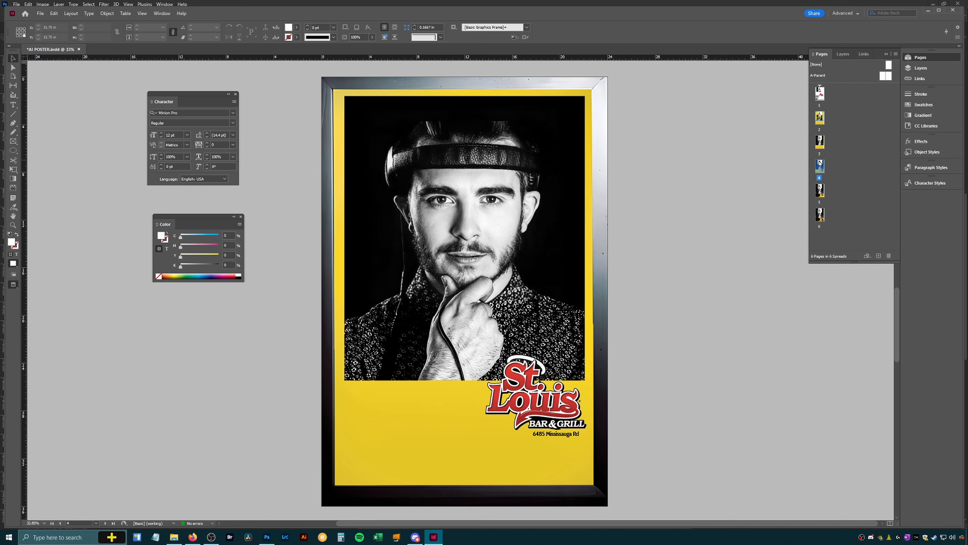
drag(543, 406, 497, 410)
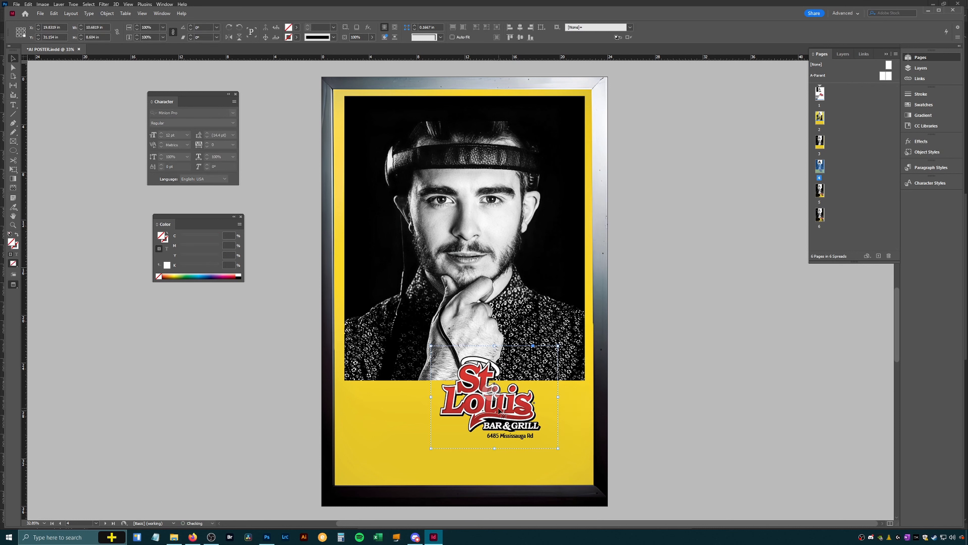
key(ctrl+z)
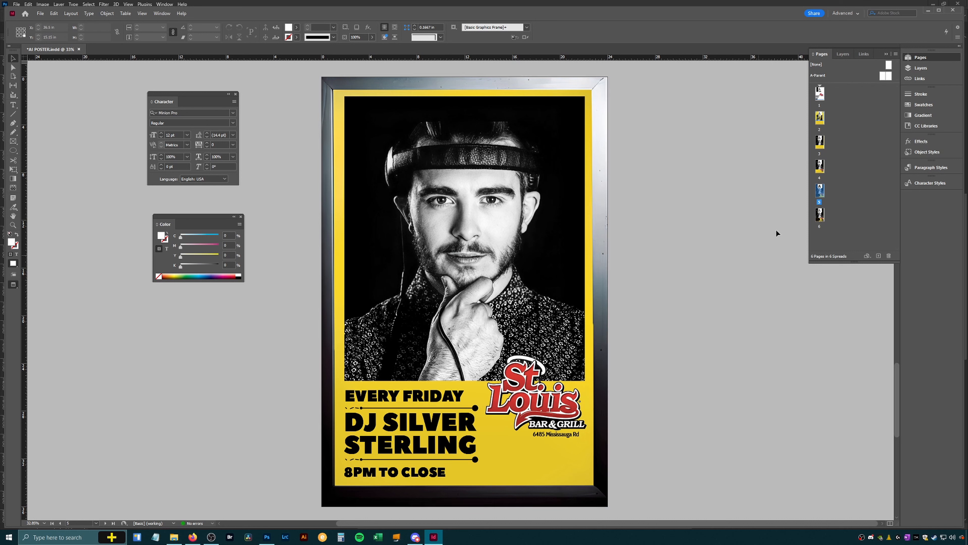
Display the poster version on page 6 of the document
key(shift+Page_Down)
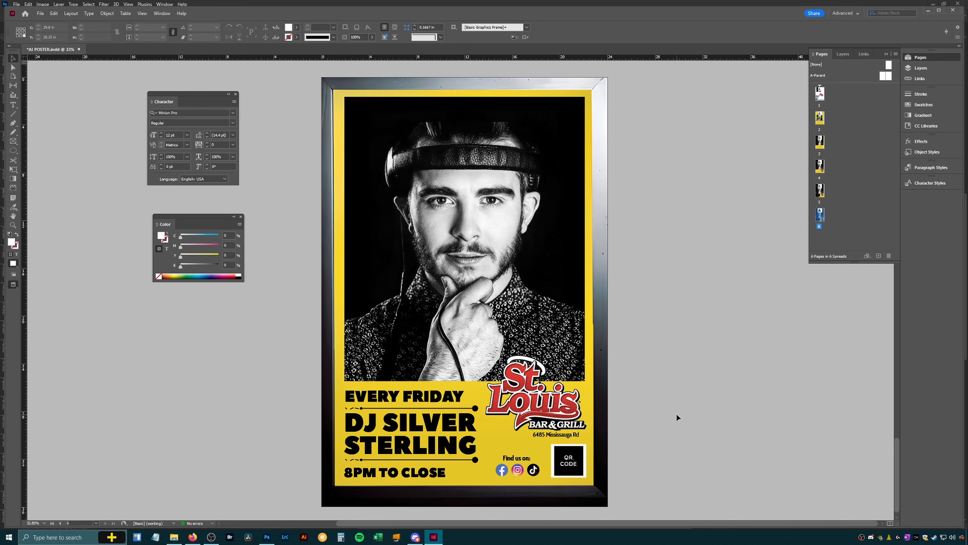
Examine the page 6 poster up close, from the event text, logo and social icons up to the portrait and frame
drag(668, 413, 684, 413)
key(z)
click(488, 444)
click(504, 432)
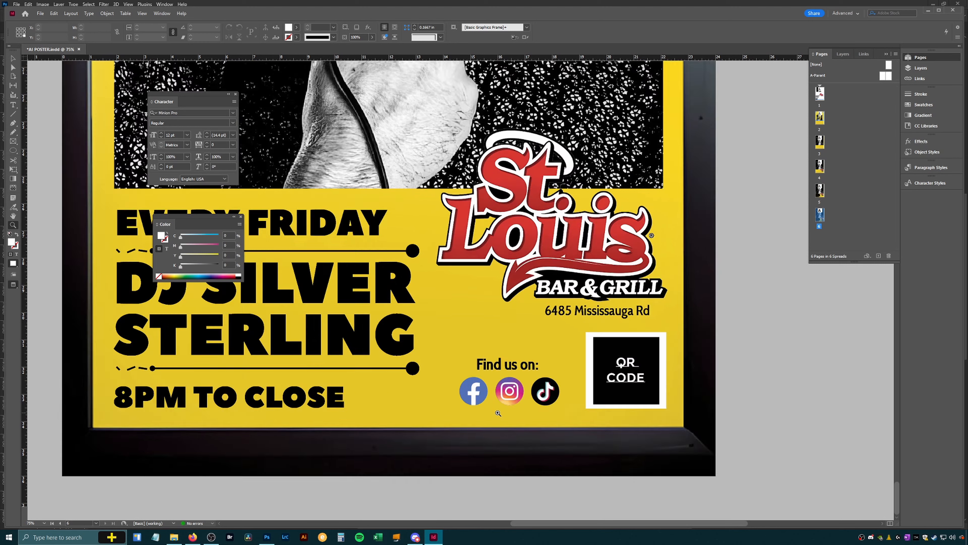
scroll(450, 289, up, 2)
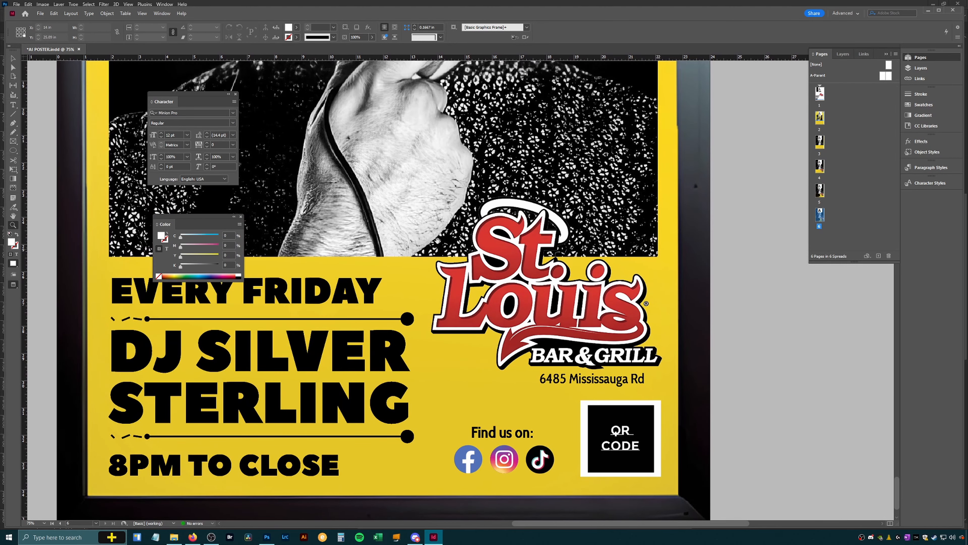
scroll(445, 325, up, 4)
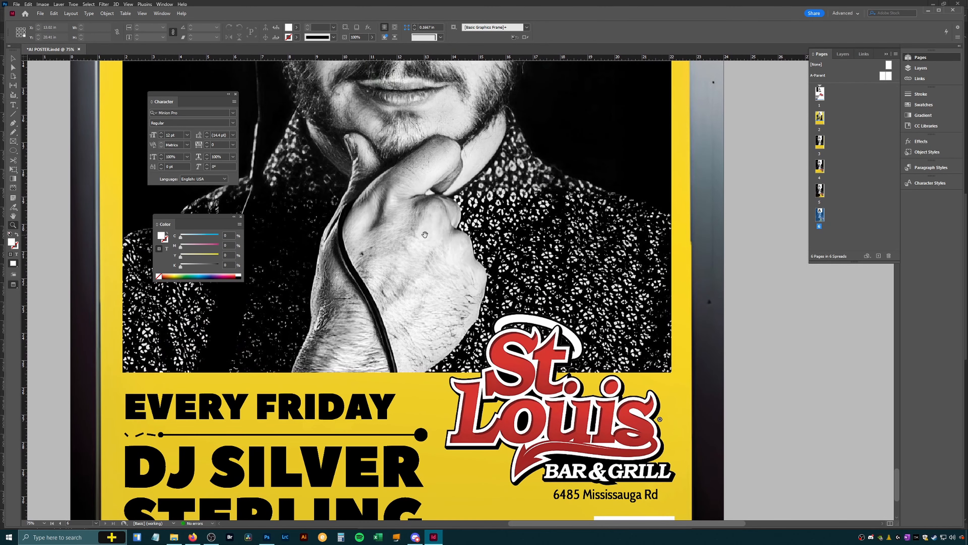
scroll(425, 235, up, 9)
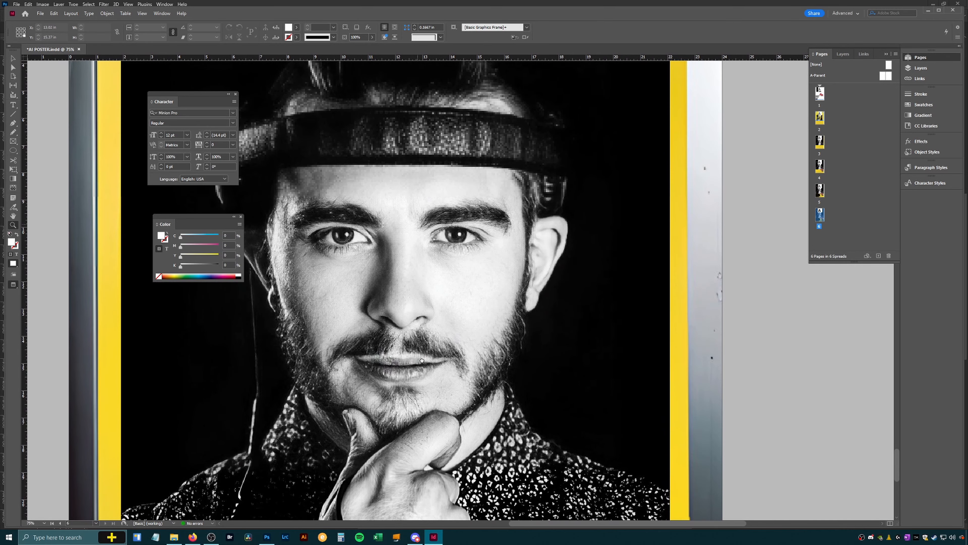
scroll(424, 229, up, 3)
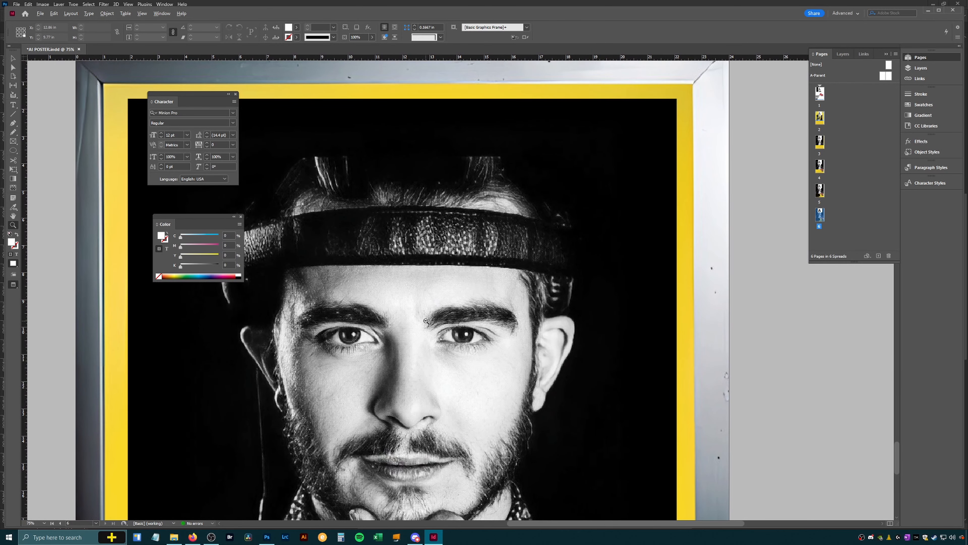
alt+click(427, 321)
alt+click(426, 321)
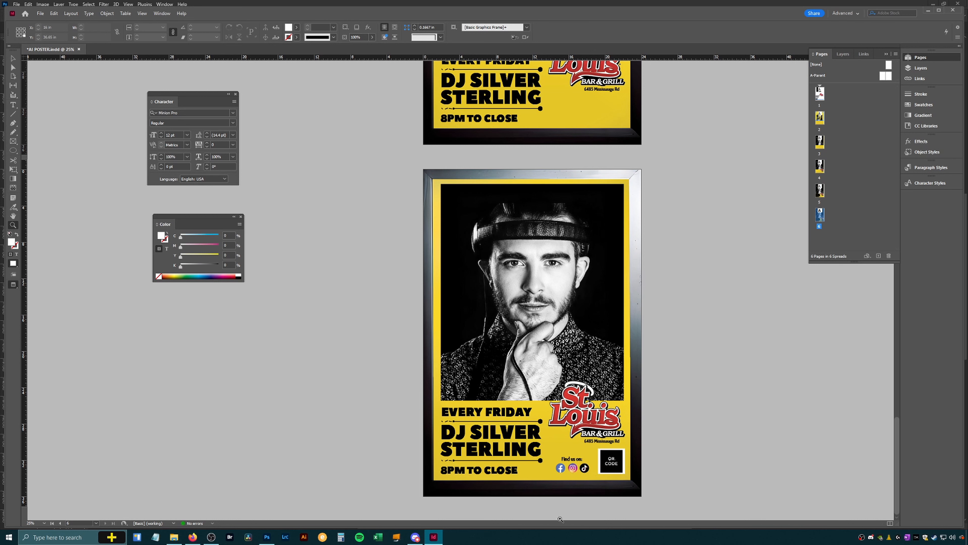
Try moving the St. Louis logo, the event text and the portrait separately on page 6, and undo all the moves
click(573, 428)
drag(407, 398, 491, 441)
key(v)
drag(576, 366, 643, 353)
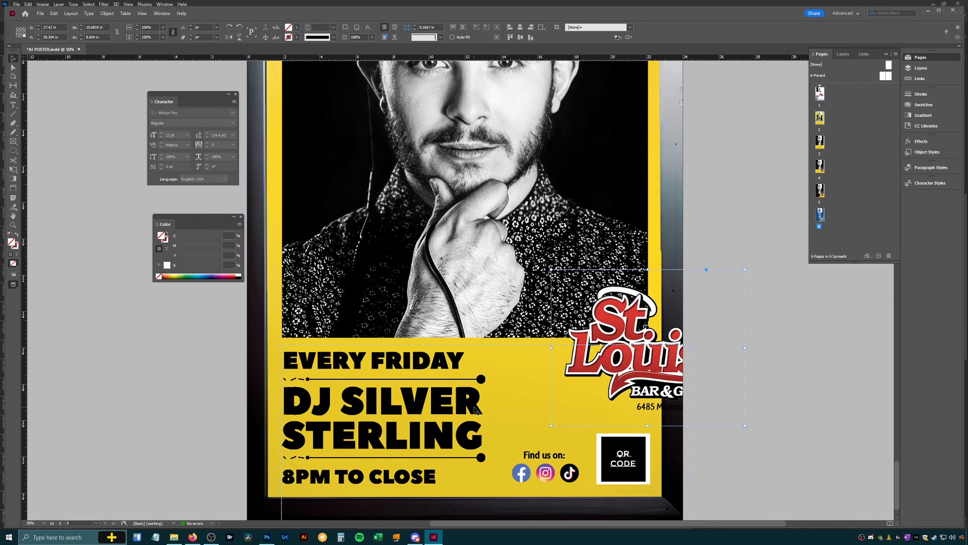
drag(464, 411, 419, 389)
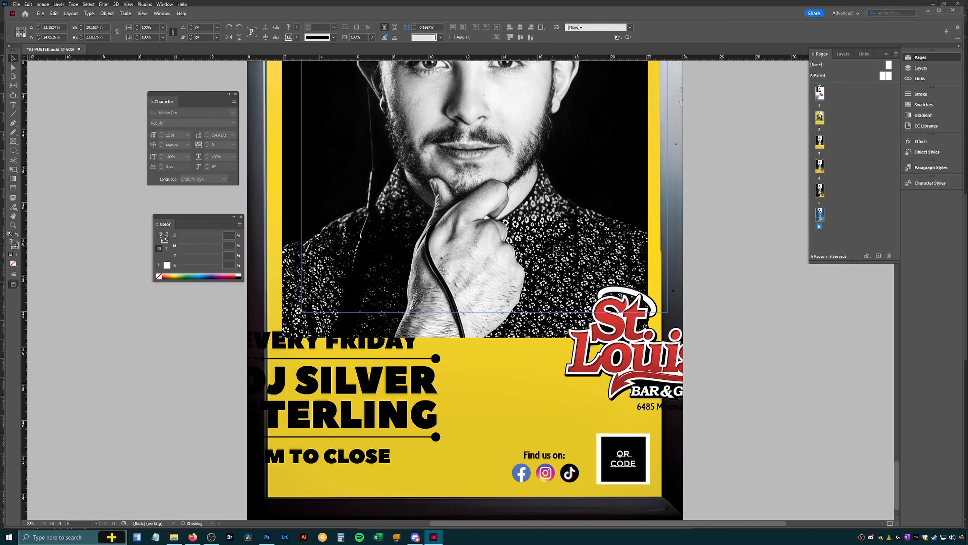
drag(466, 200, 485, 174)
key(ctrl+z)
key(ctrl+z)
key(ctrl+z)
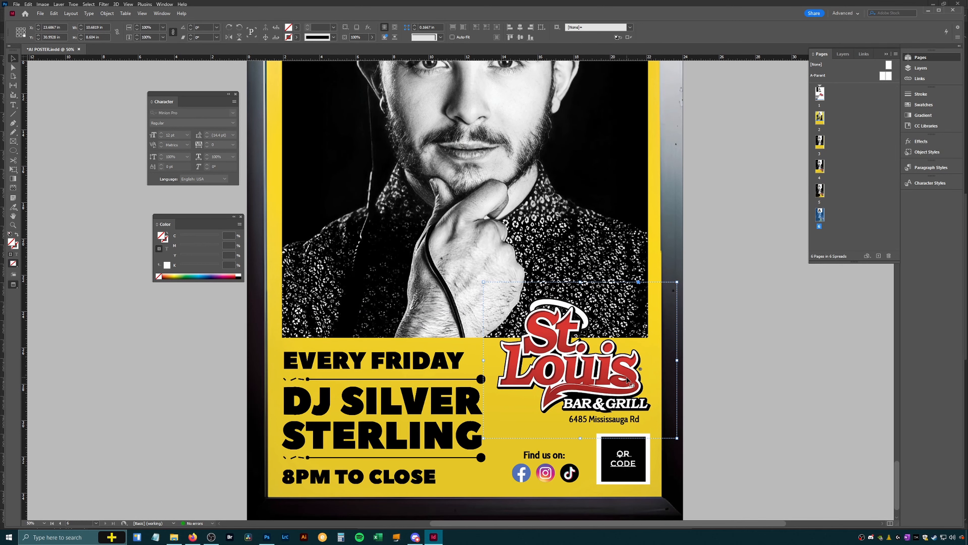
key(ctrl+minus)
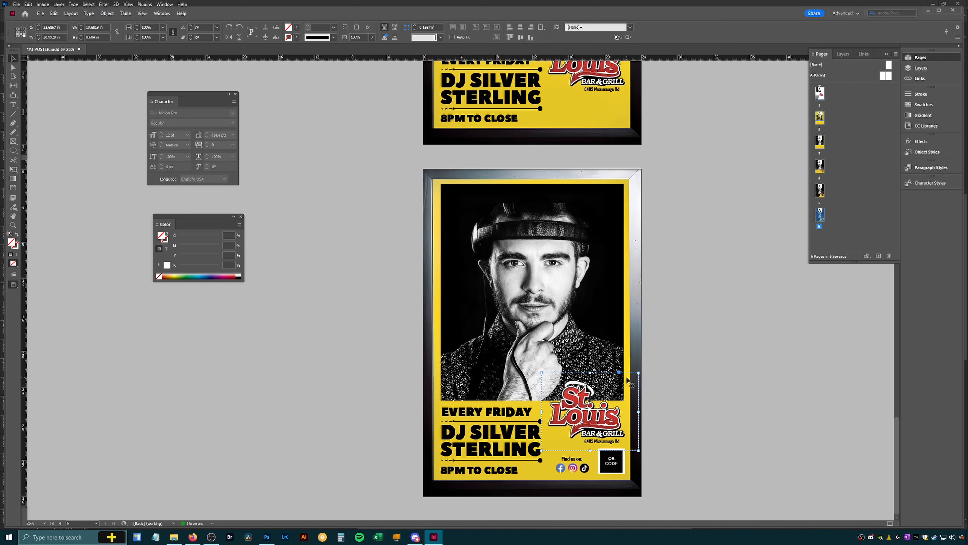
Switch to Mubert in the browser and open its track generator with the prompt field ready for entry
key(alt+Tab)
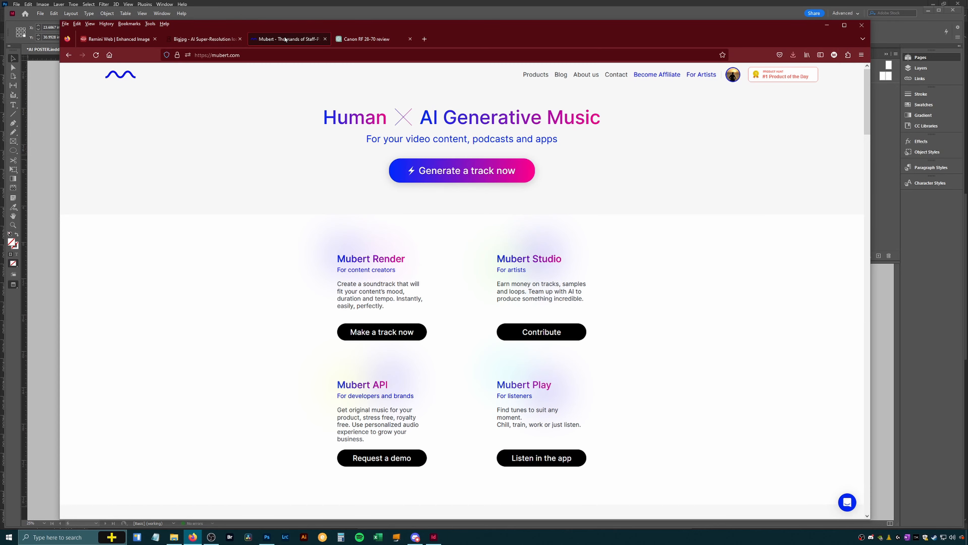
click(494, 168)
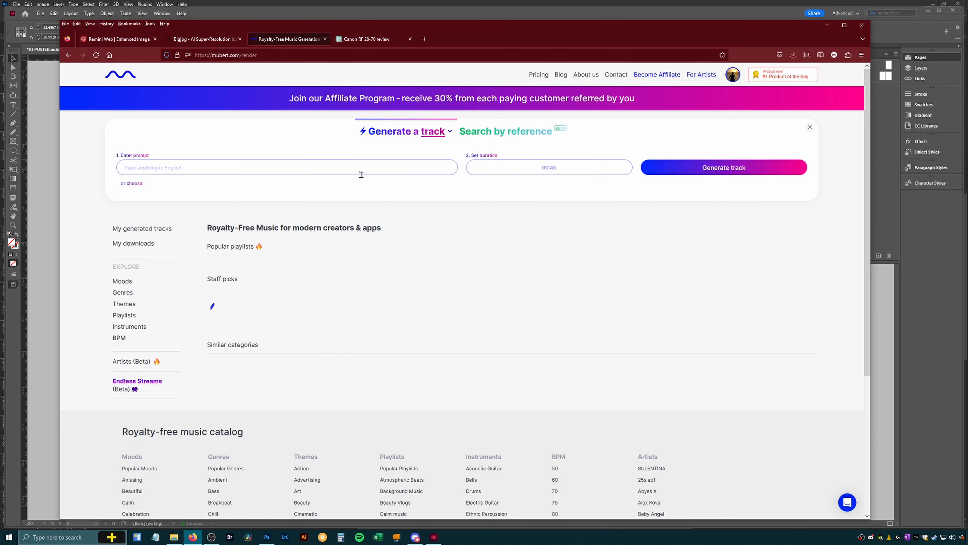
click(297, 172)
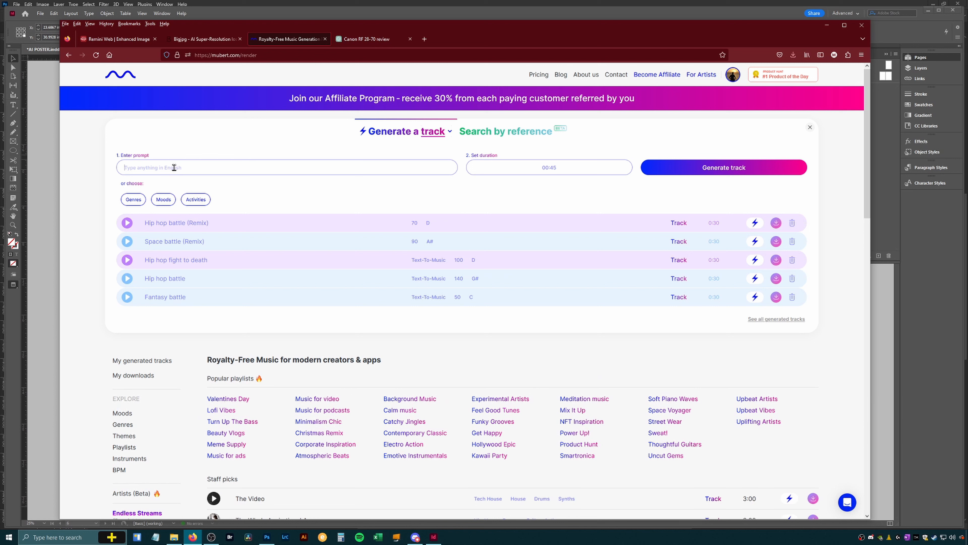
Switch to ChatGPT and read through the Canon RF 28-70 review conversation about YouTube keywords and the video category
key(ctrl+Tab)
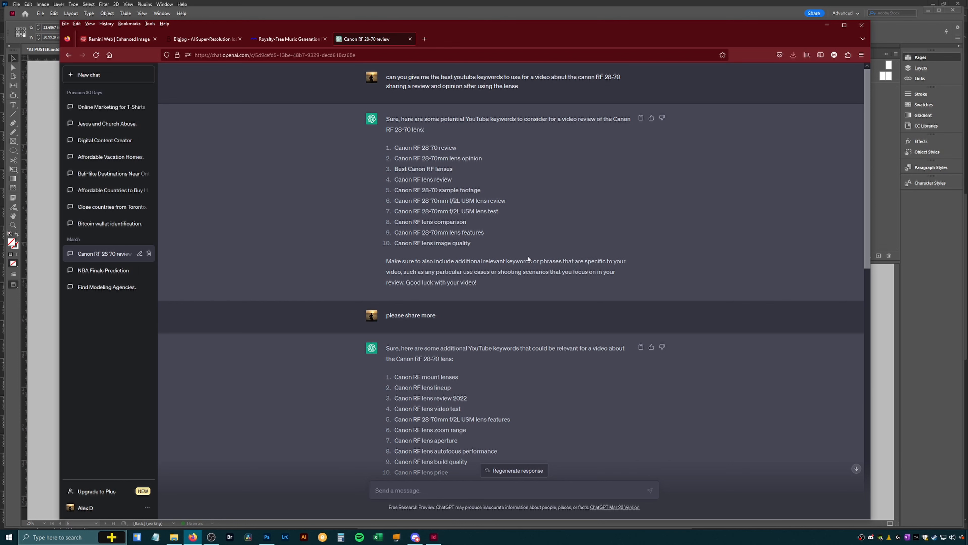
scroll(525, 275, down, 4)
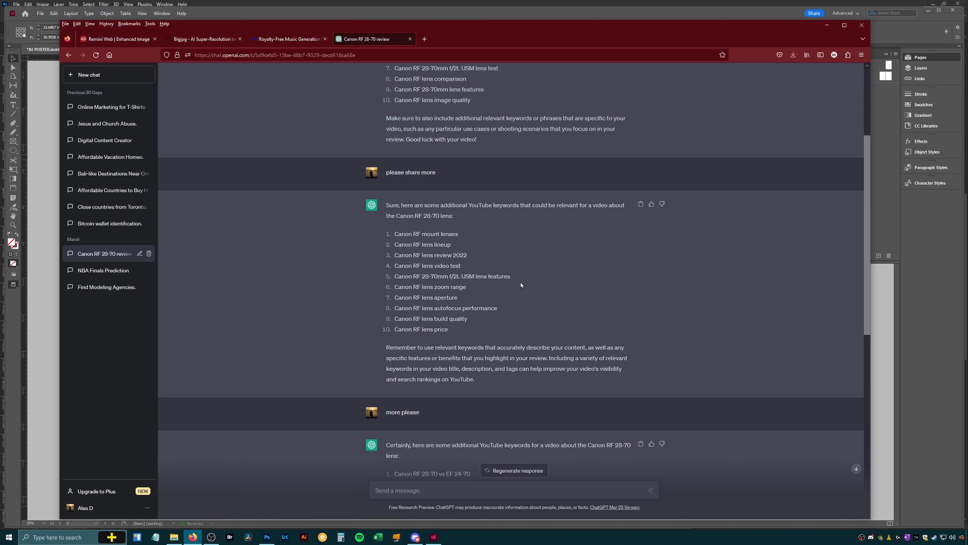
scroll(522, 284, down, 1)
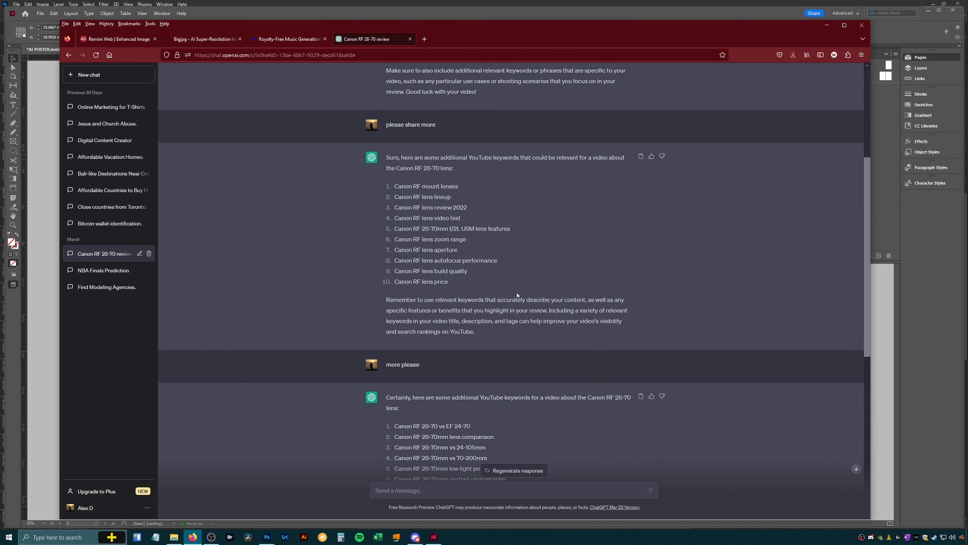
scroll(517, 293, down, 1)
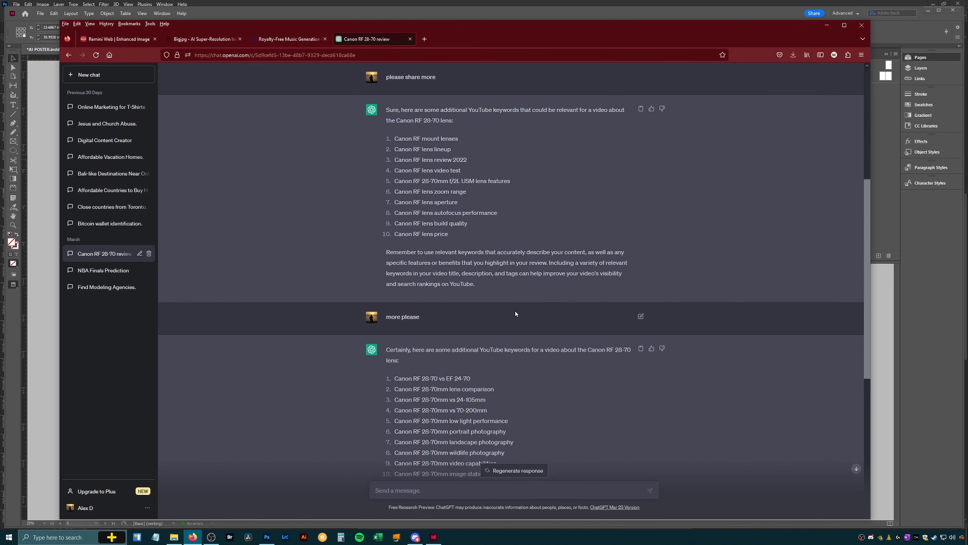
scroll(514, 313, down, 1)
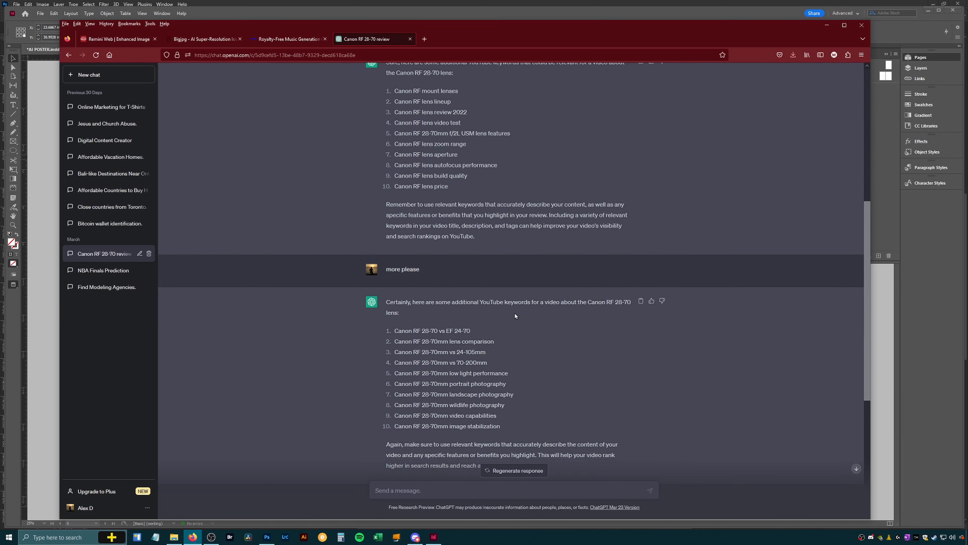
scroll(514, 316, down, 2)
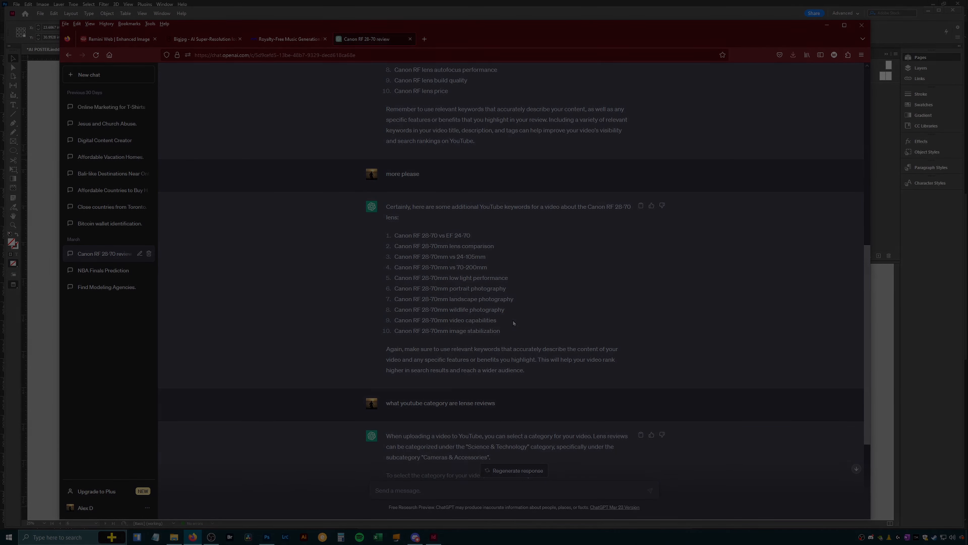
scroll(513, 323, down, 4)
scroll(514, 325, down, 1)
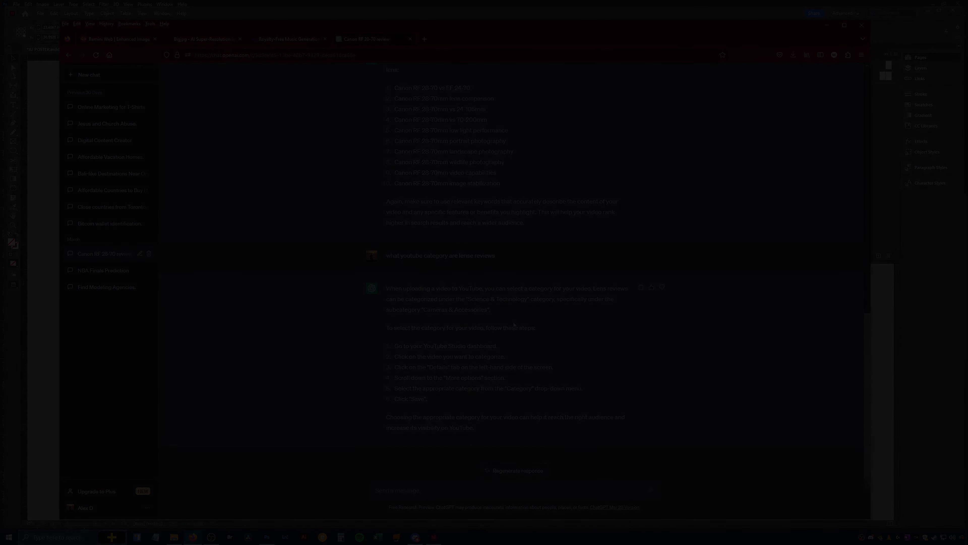